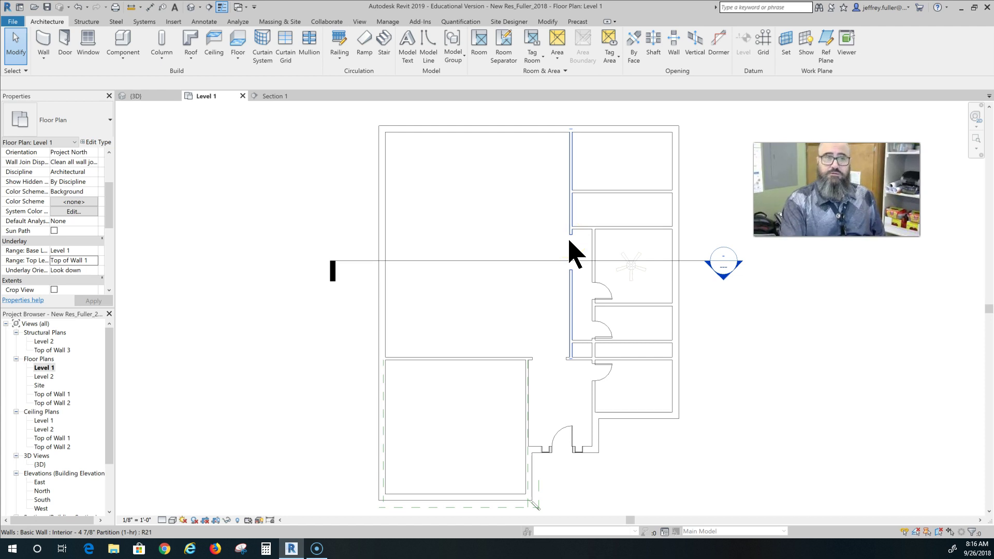
Open the New Project dialog from the File menu.
click(538, 236)
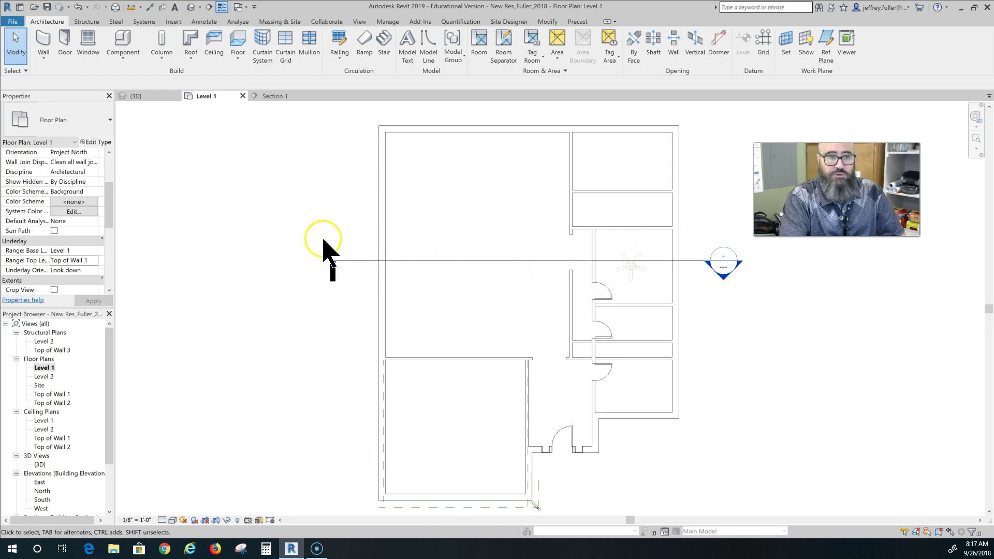
click(203, 188)
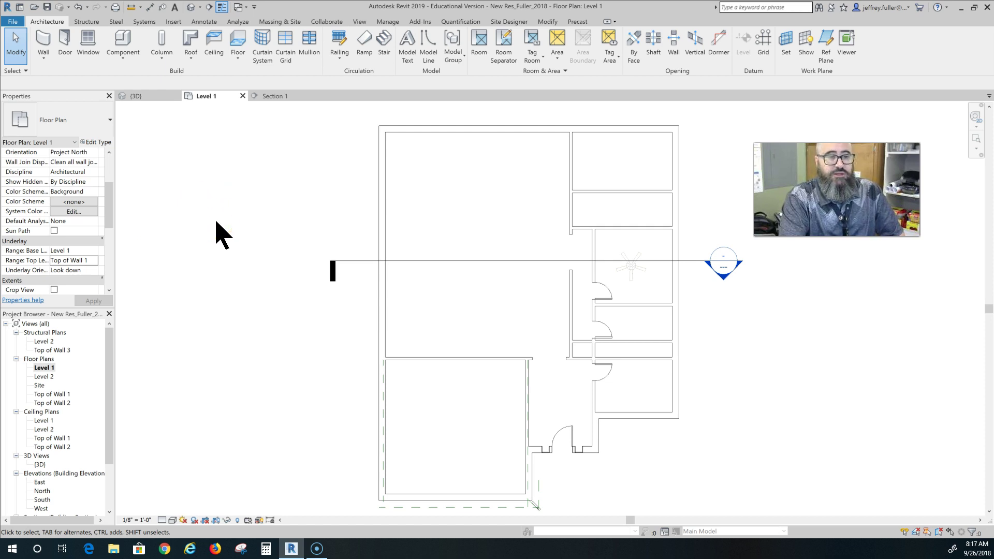
click(186, 200)
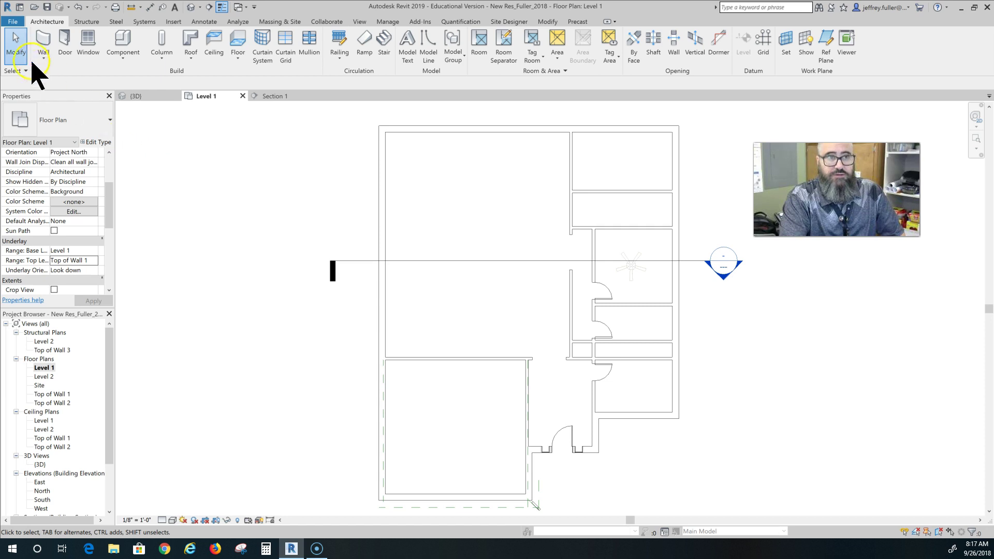
click(16, 21)
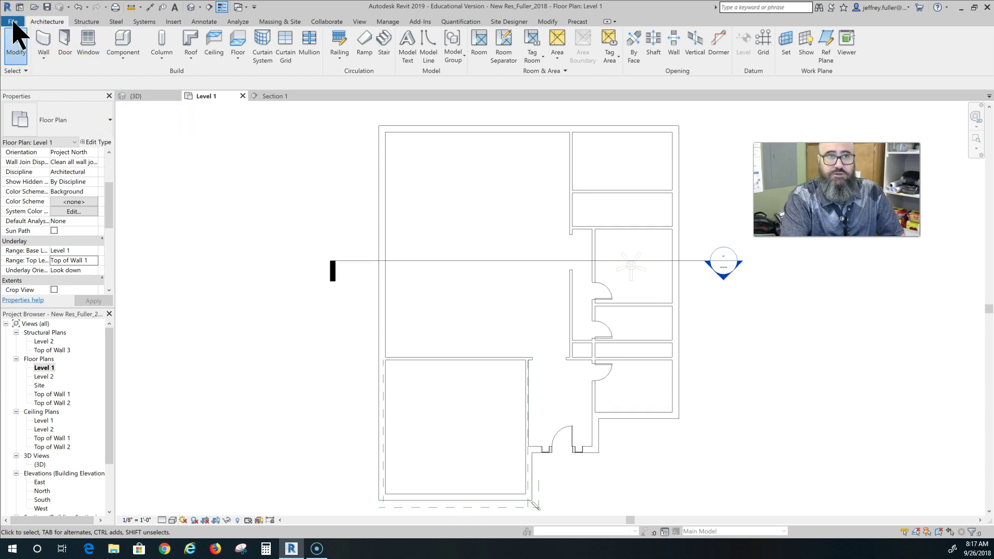
click(14, 25)
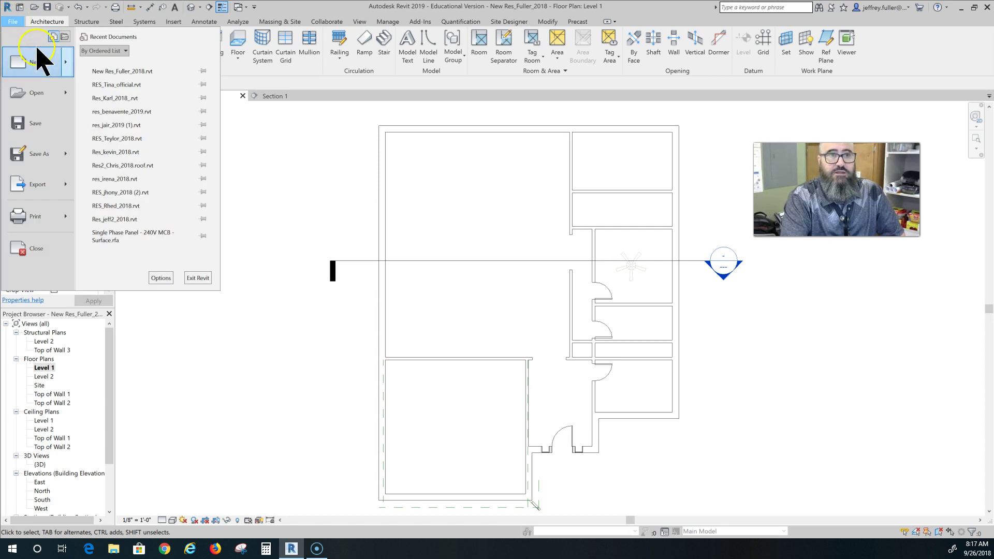
mouse_move(43, 63)
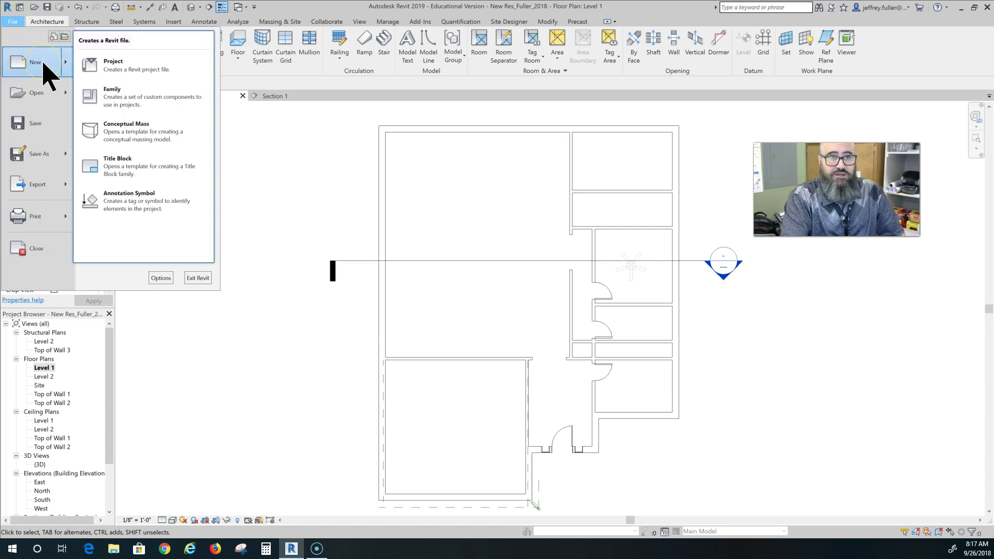
click(139, 67)
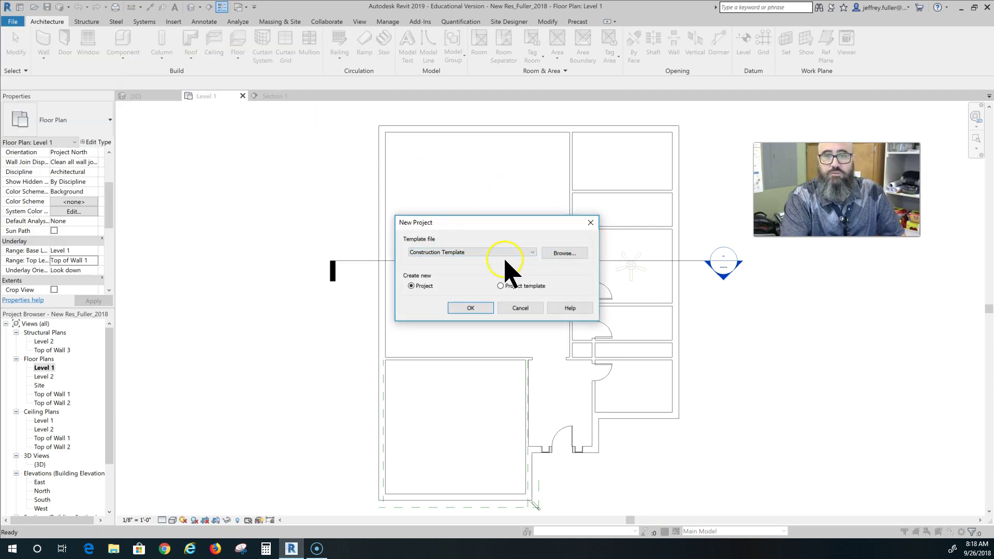
Select Project template to create and choose Electrical-Default.rte as the template file.
click(500, 285)
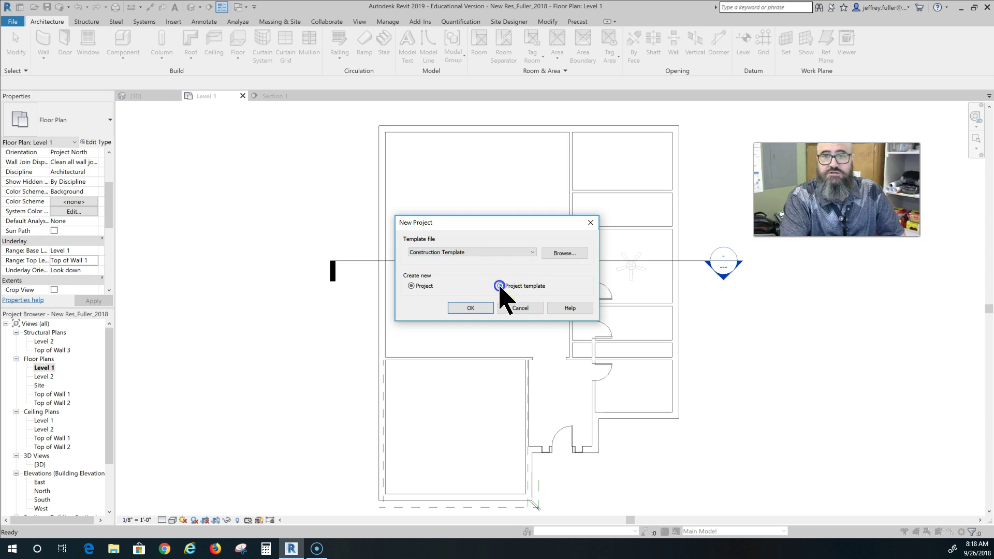
click(573, 252)
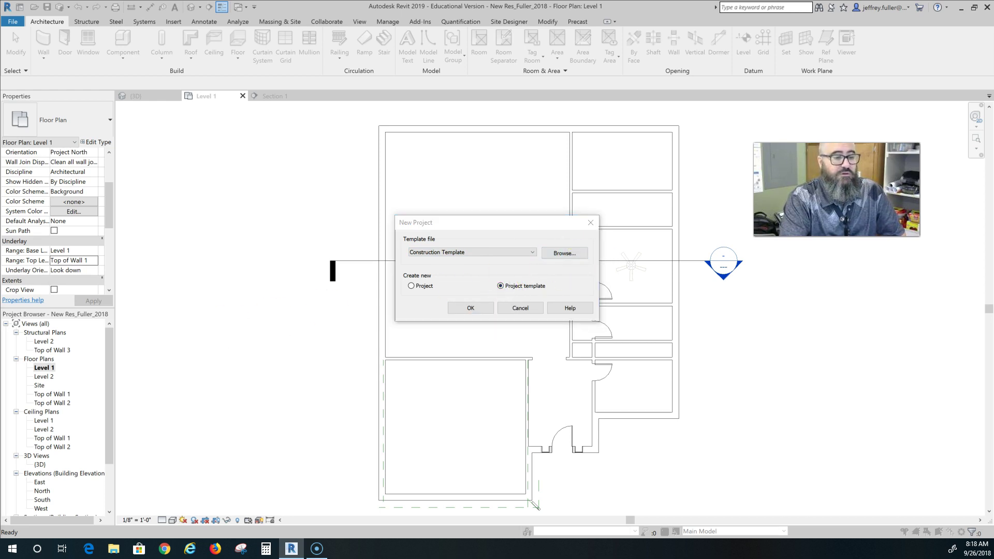
drag(450, 326, 623, 157)
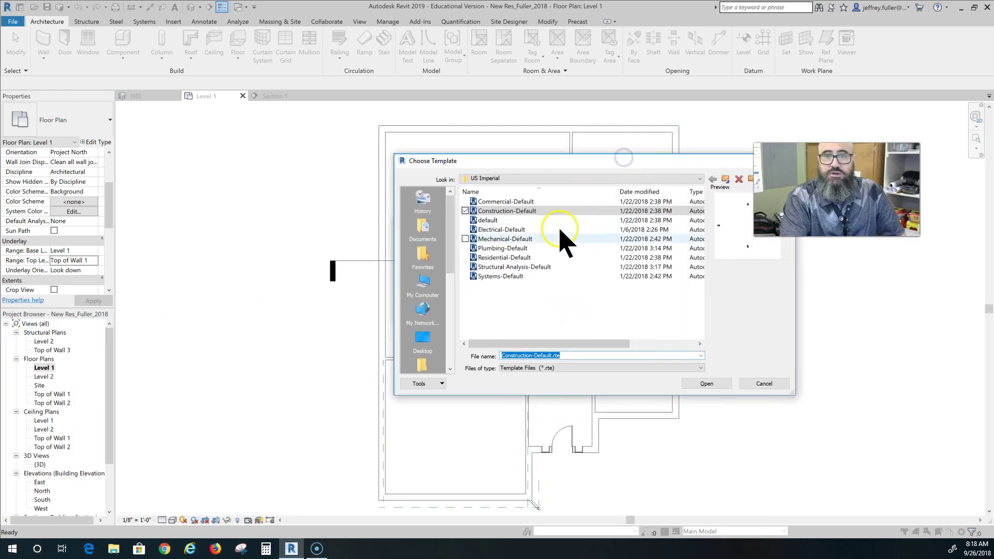
click(517, 230)
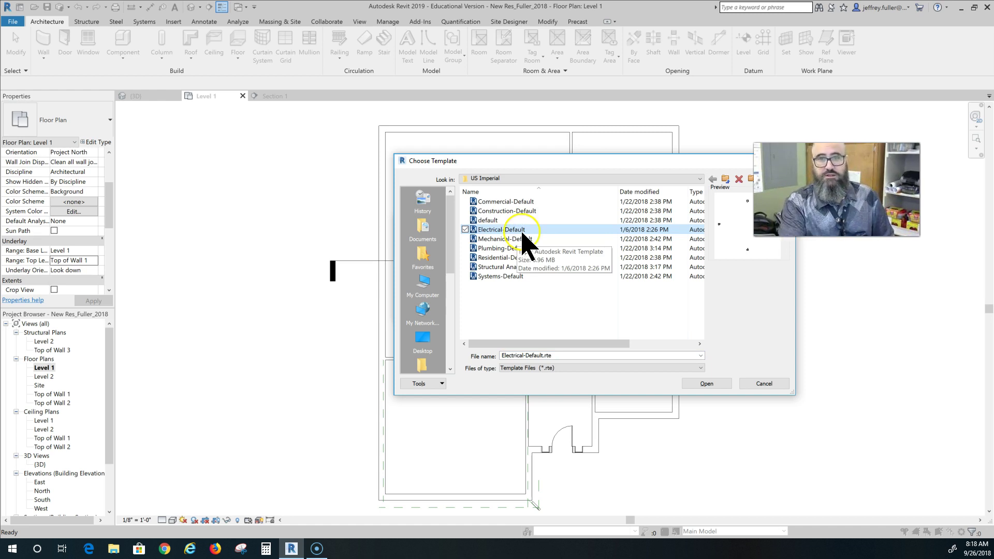
click(673, 306)
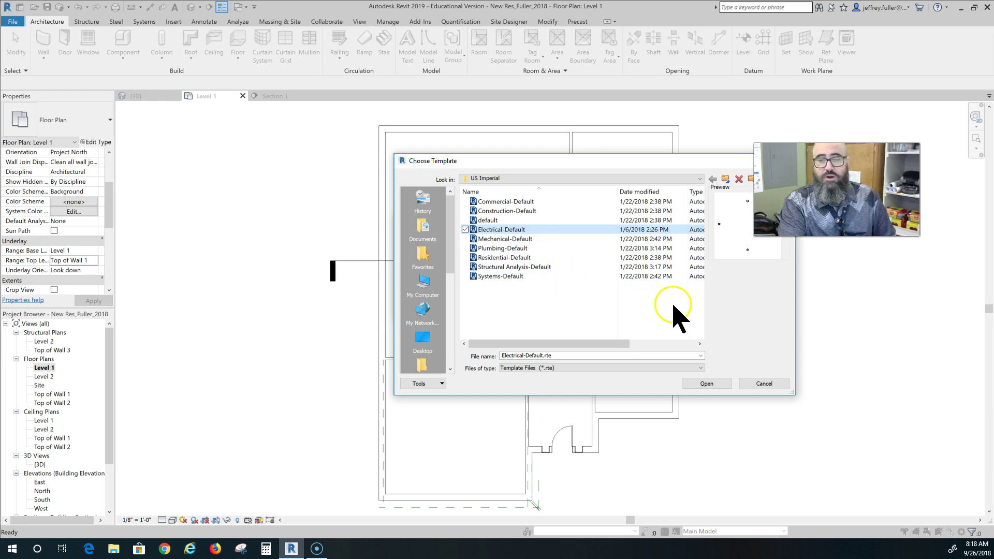
click(743, 319)
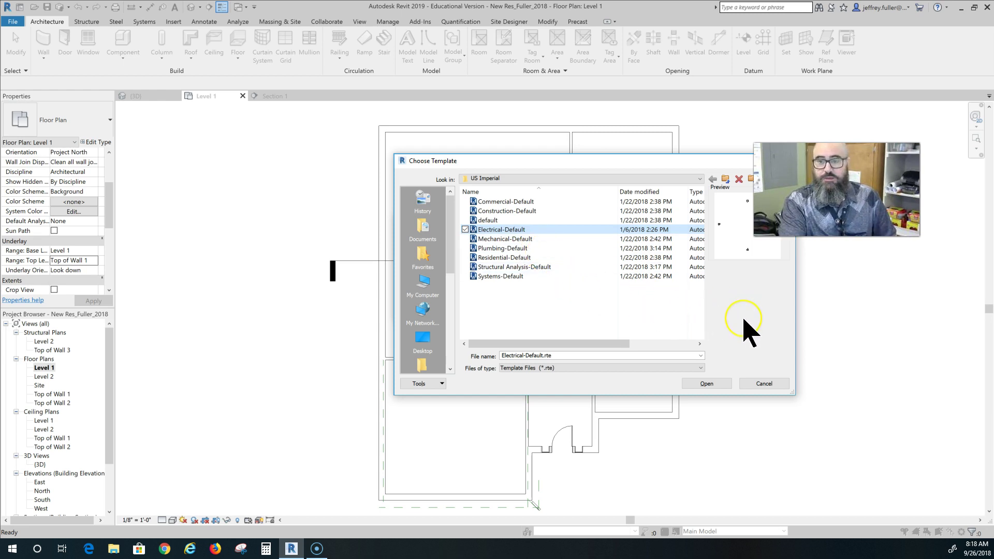
click(707, 384)
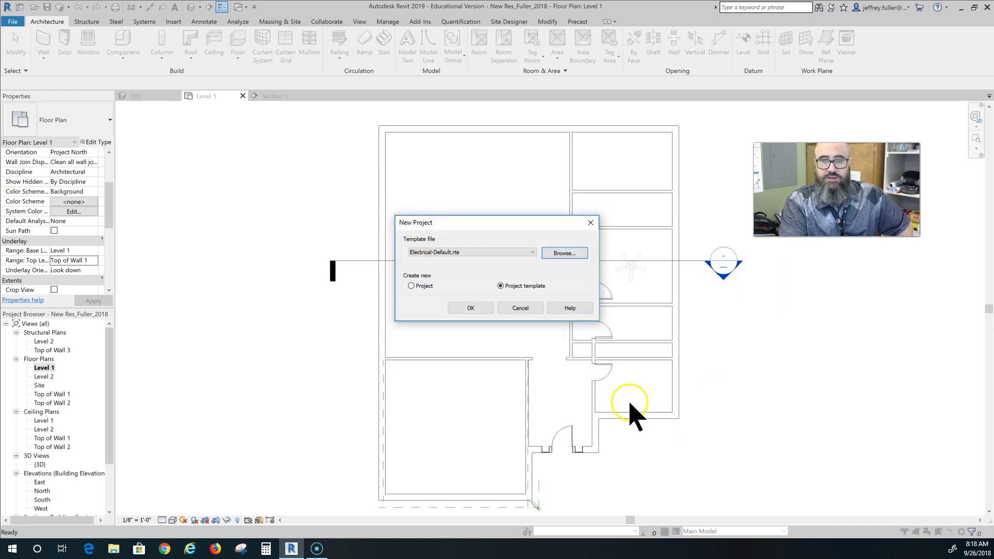
Create Template1 and browse its electrical views in the Project Browser.
click(473, 309)
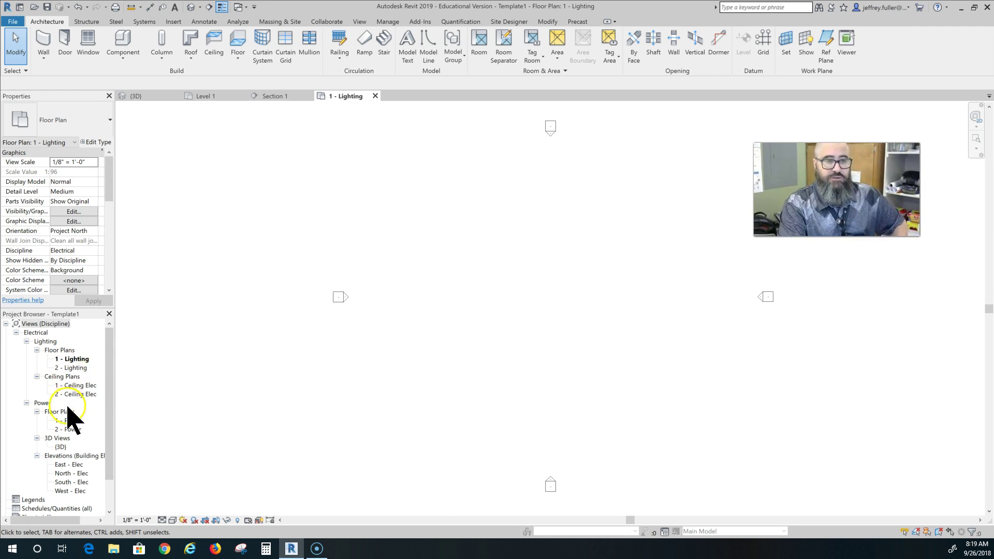
scroll(80, 416, down, 1)
scroll(73, 414, down, 1)
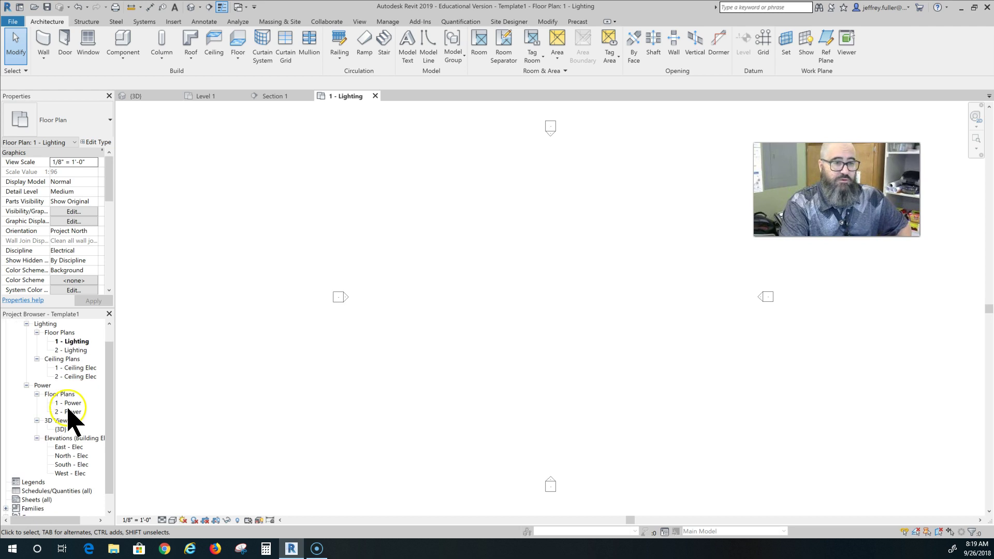
scroll(70, 411, up, 2)
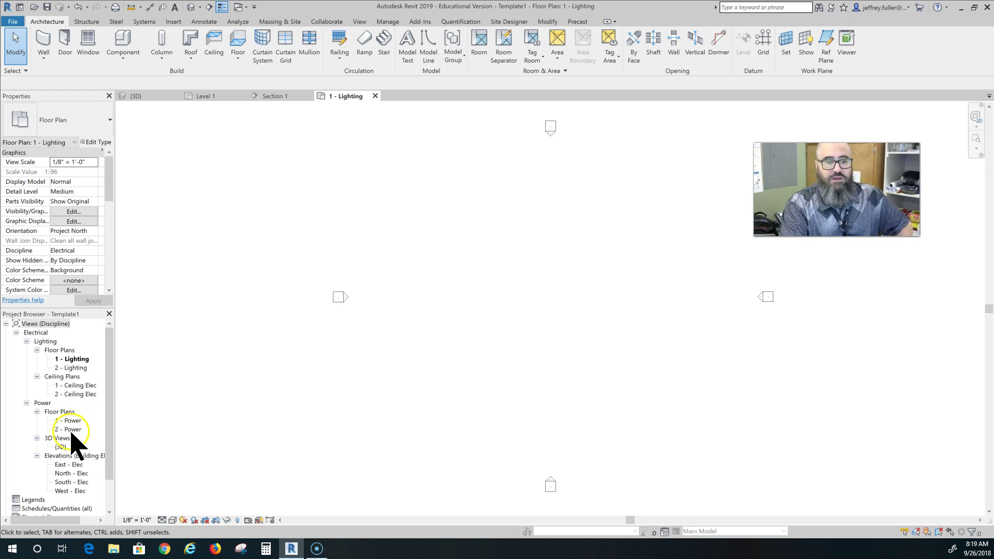
scroll(76, 443, down, 1)
scroll(77, 444, up, 1)
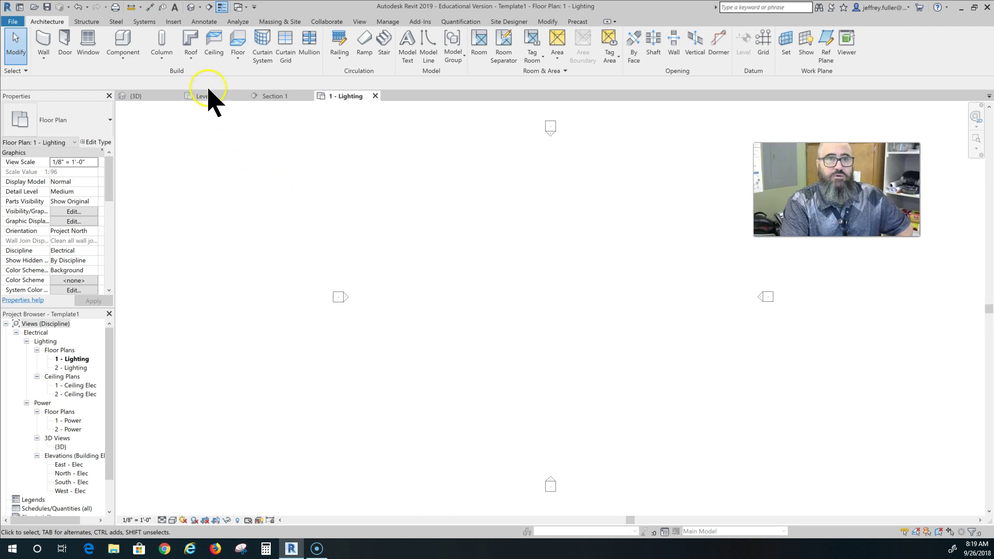
click(176, 23)
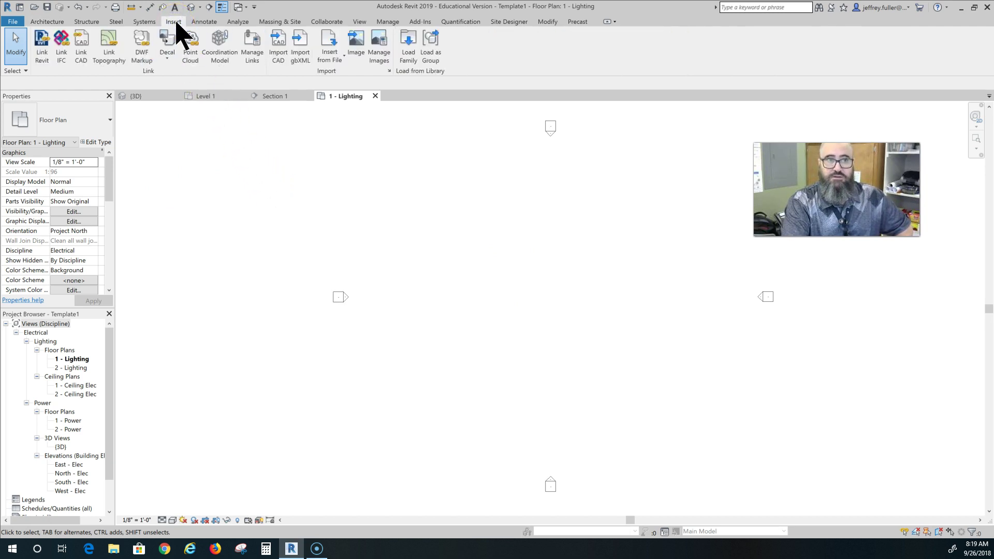
click(44, 56)
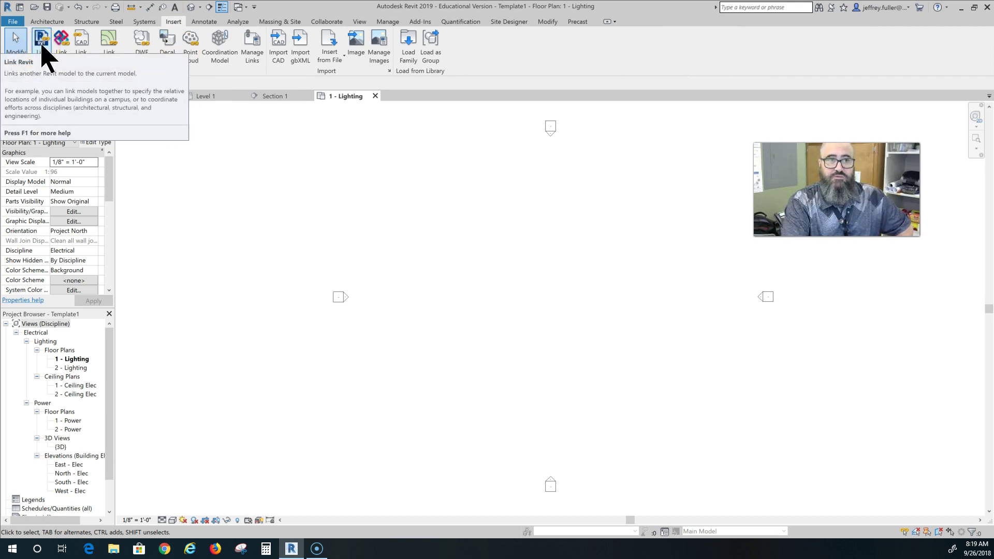
click(42, 46)
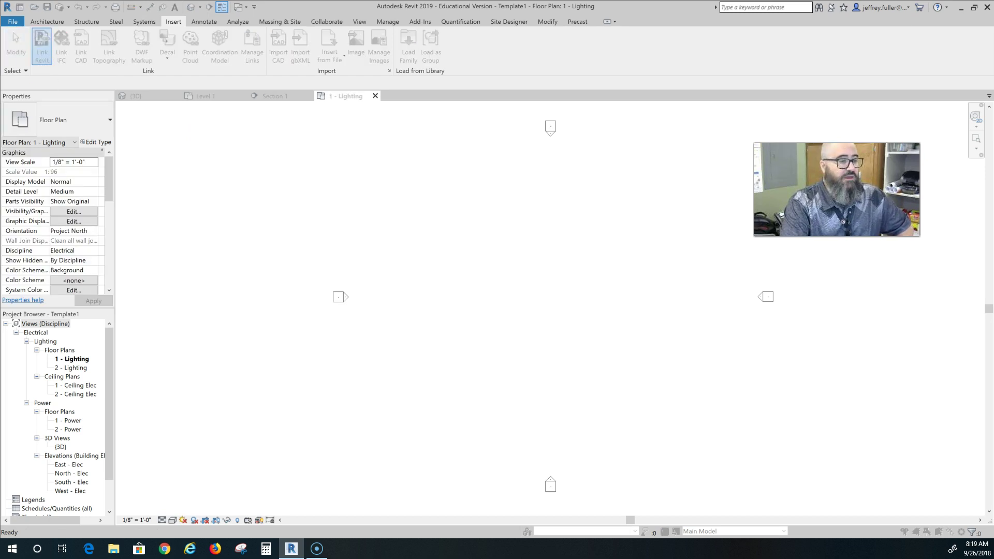
drag(991, 256, 638, 237)
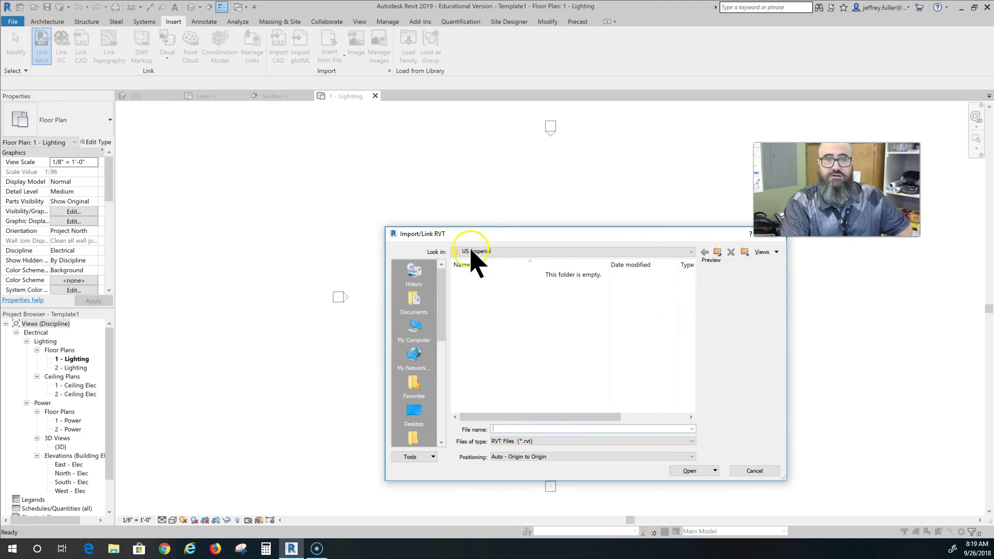
click(414, 303)
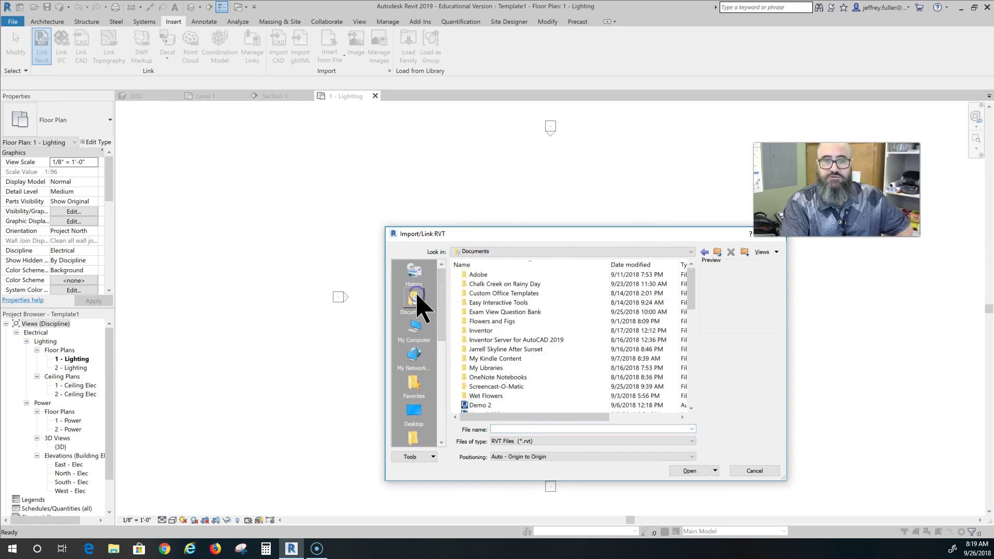
scroll(560, 327, down, 3)
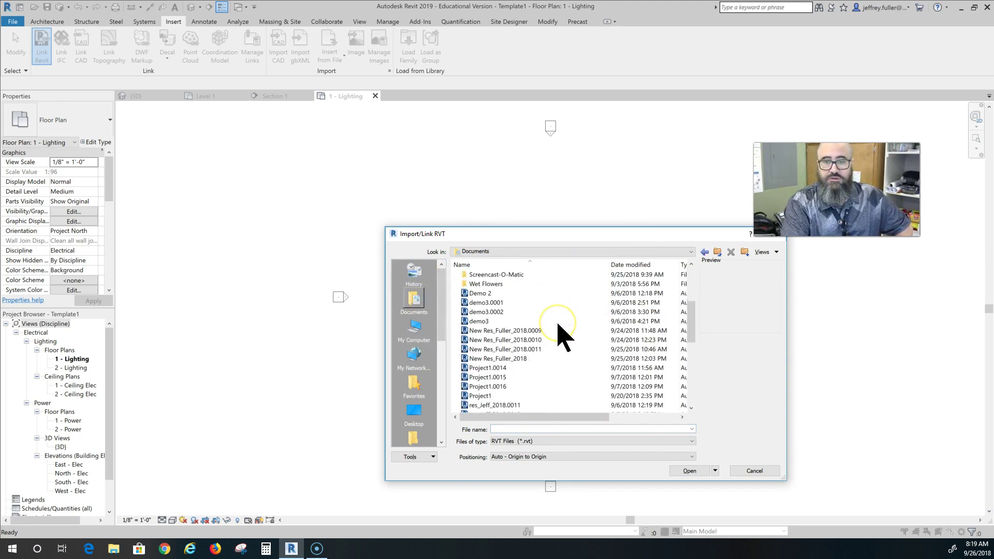
click(513, 358)
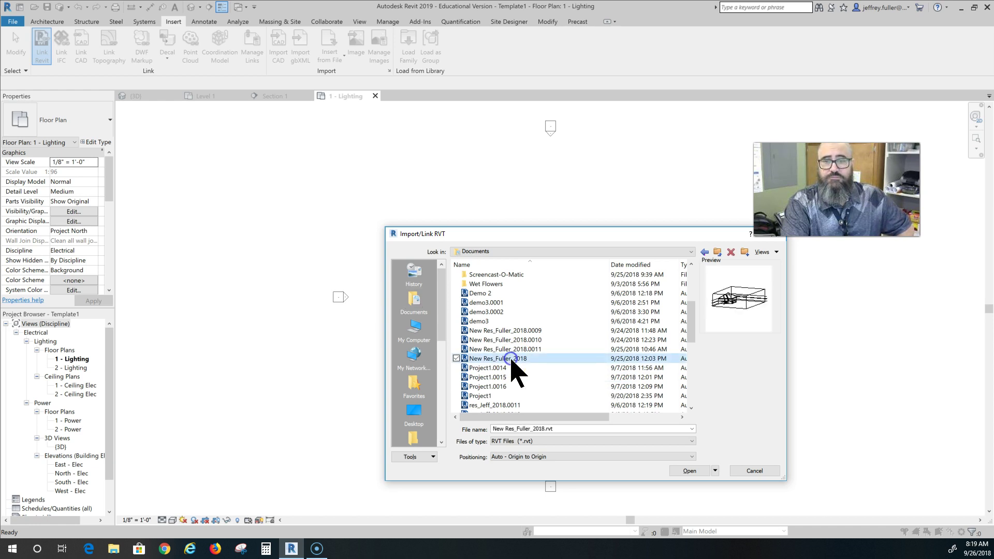
click(685, 470)
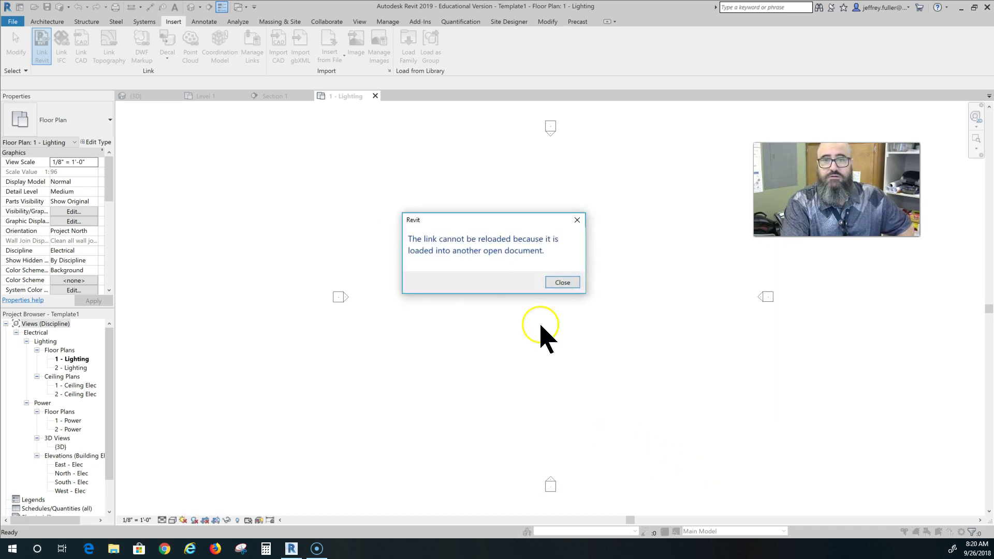
click(577, 221)
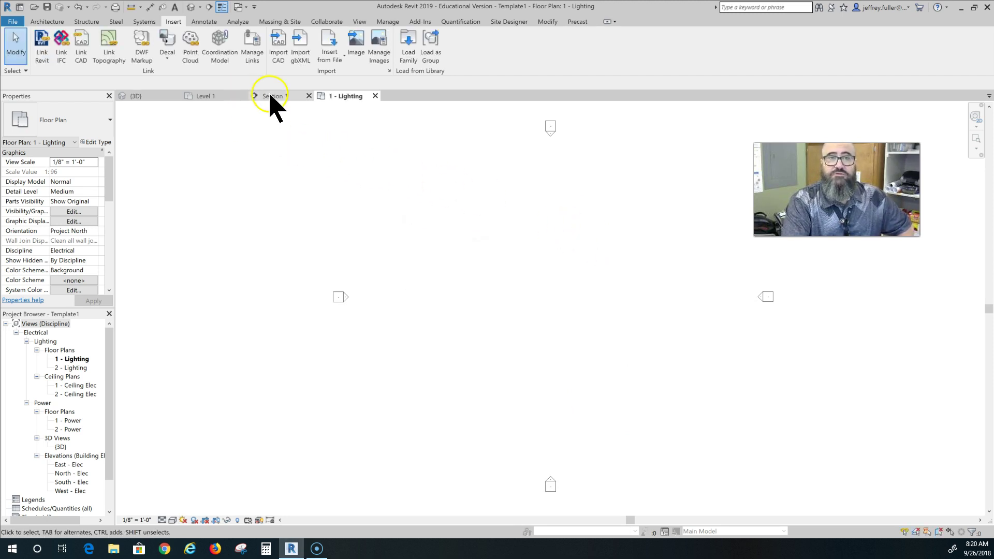
Close the Section 1, Level 1 and house {3D} views, saving the house model's changes.
click(309, 96)
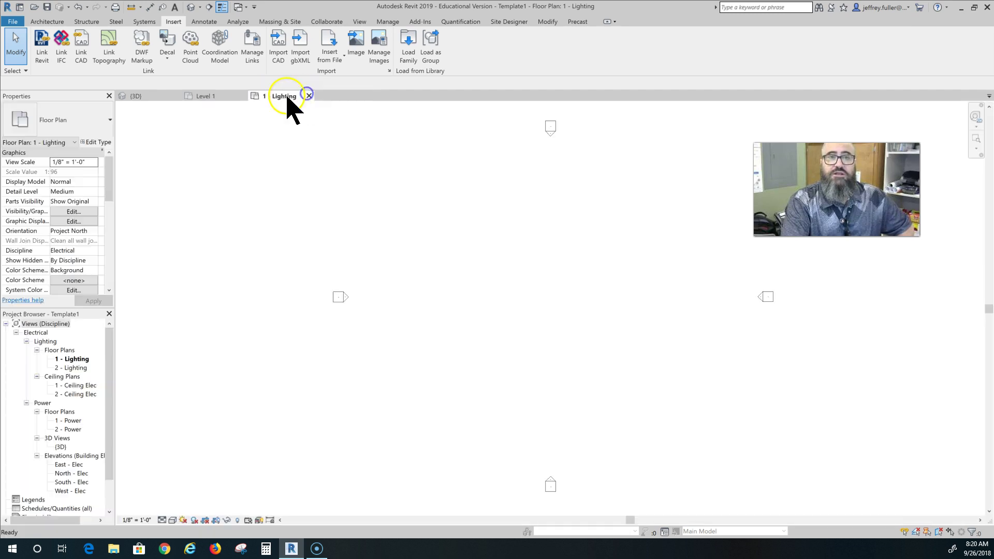
click(241, 95)
click(157, 99)
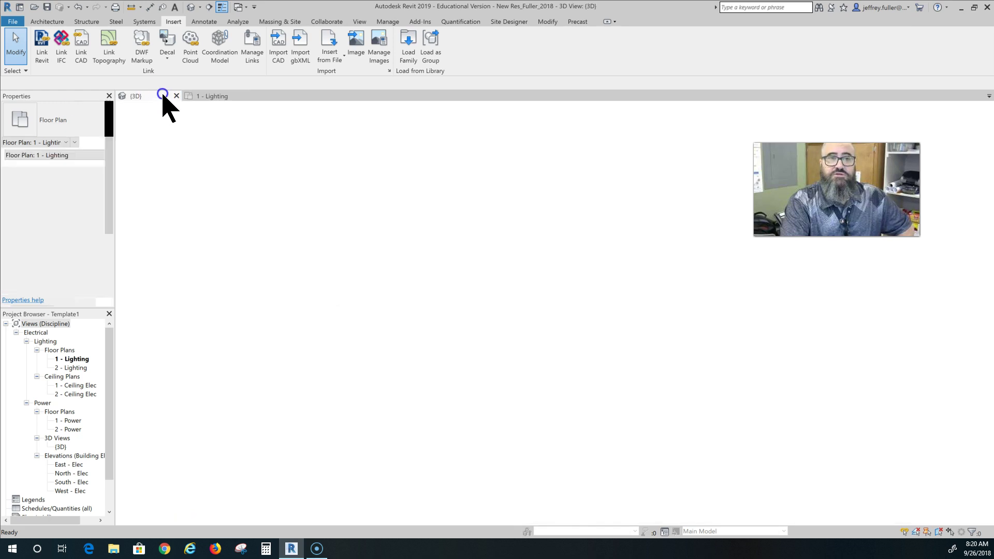
click(176, 96)
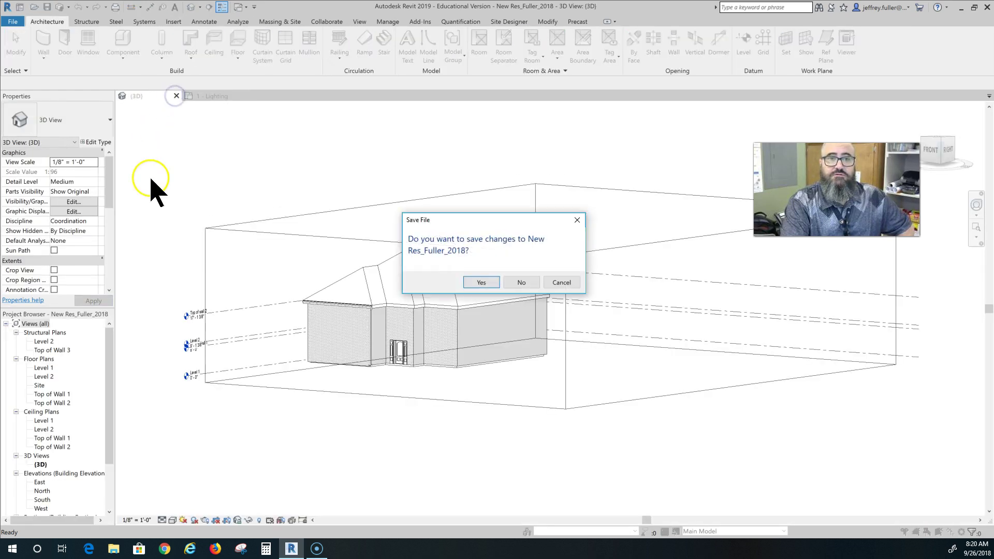
click(494, 282)
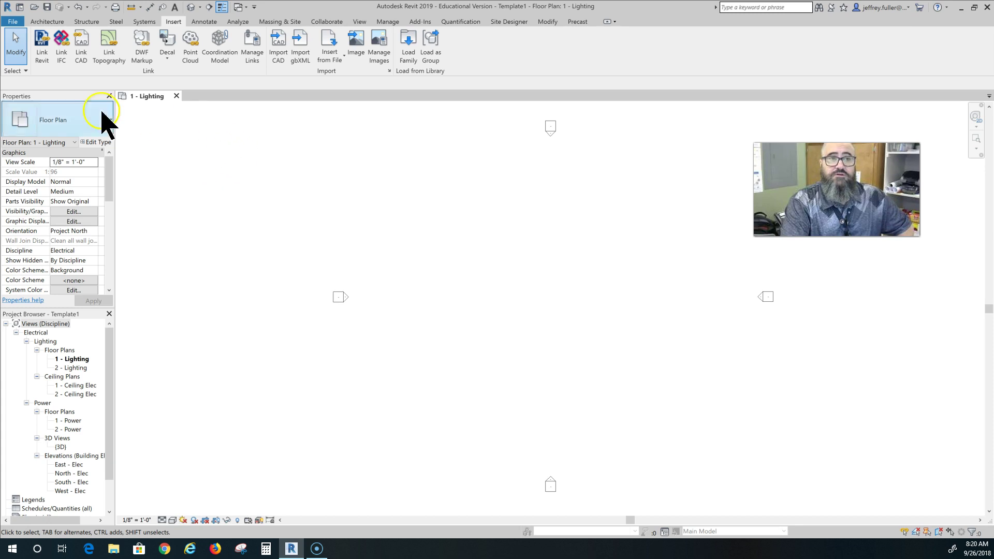
Link the New Res_Fuller_2018 .rvt from Documents and centre its floor plan in view.
click(41, 52)
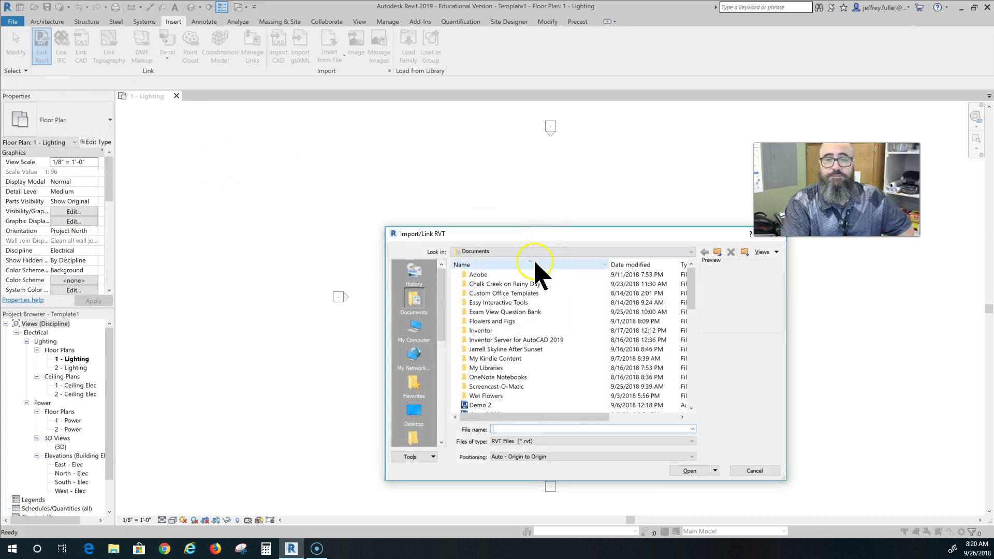
scroll(532, 396, down, 3)
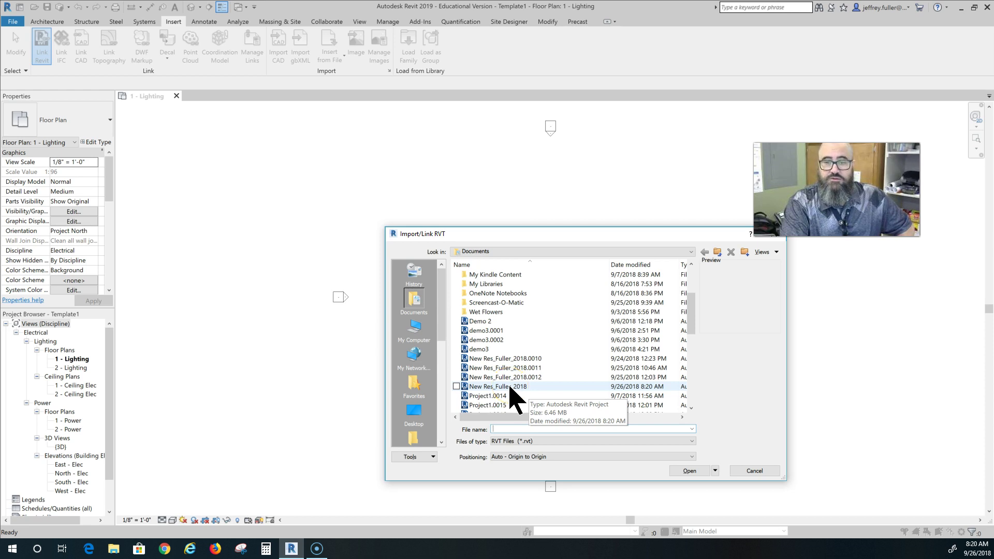
click(514, 386)
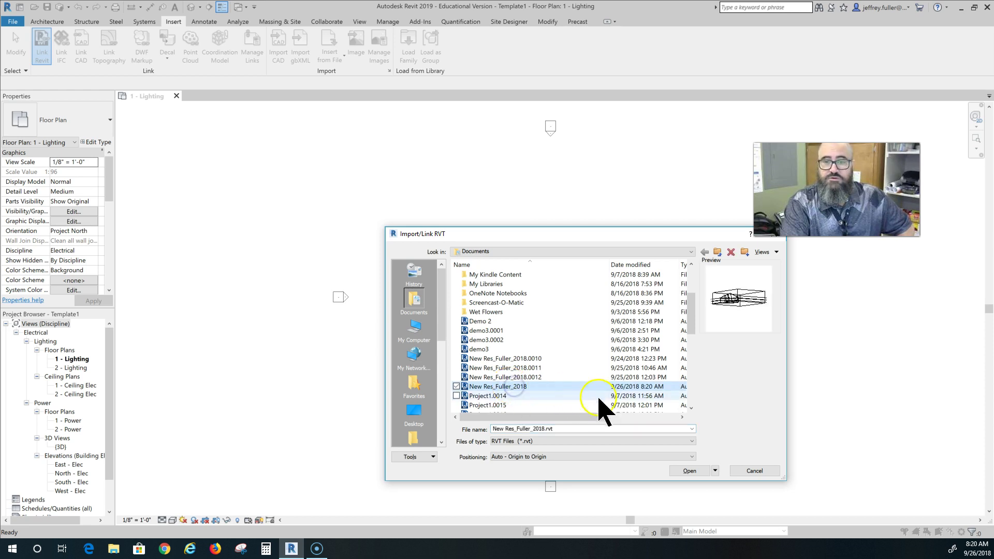
click(692, 471)
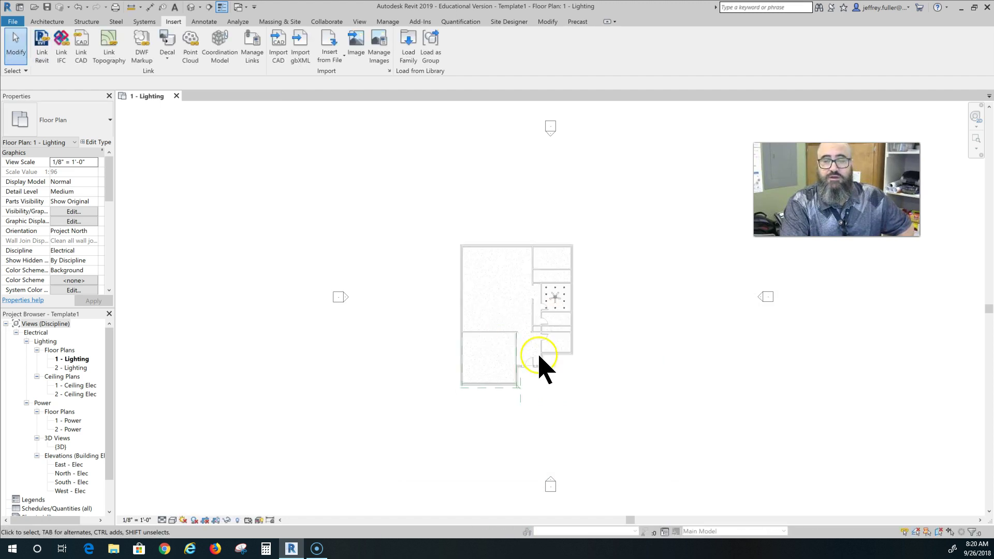
scroll(596, 365, up, 3)
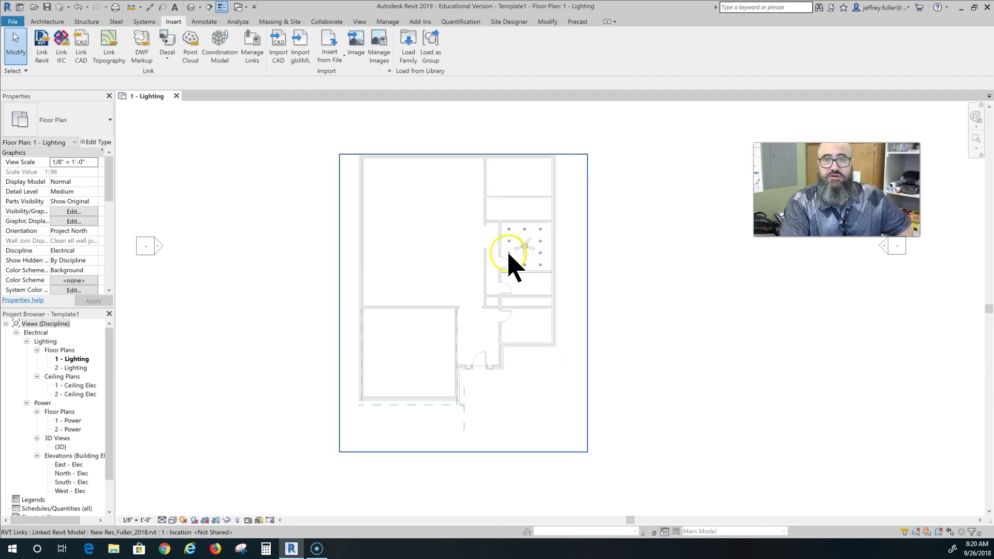
middle_drag(487, 331, 549, 387)
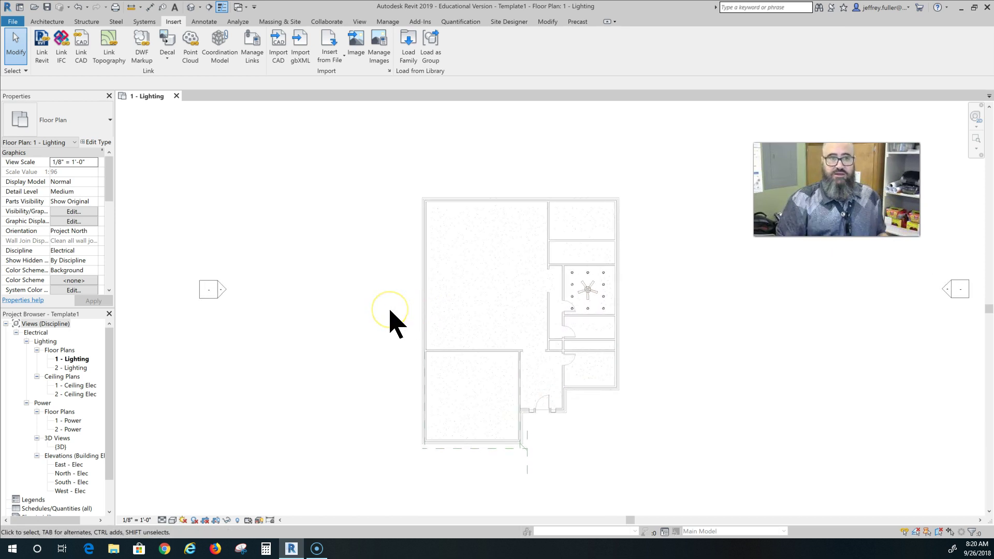